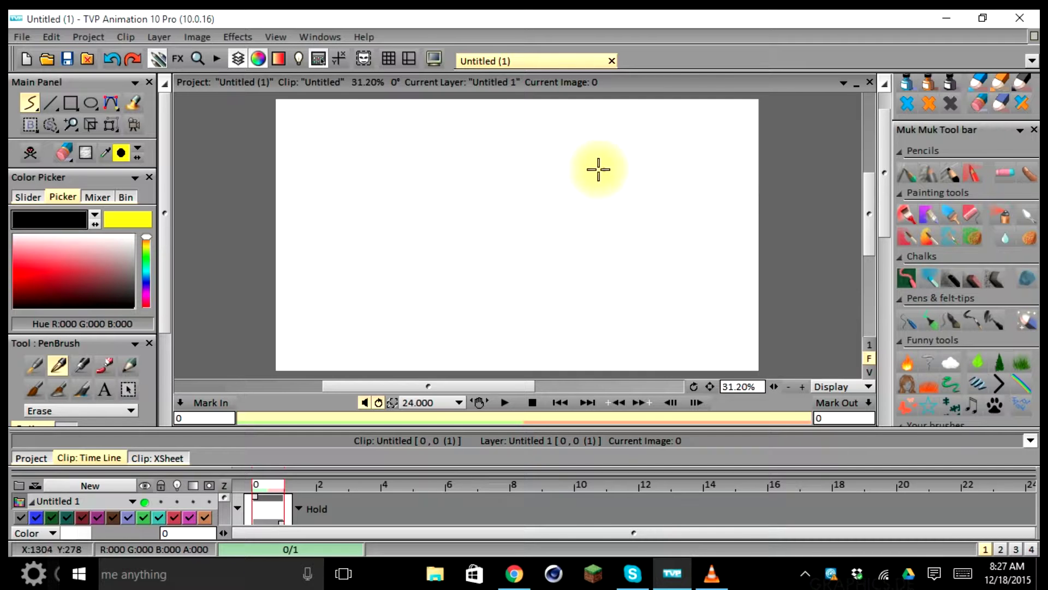
Open the New Project settings with the HDTV 1080 preset (1920×1080) and keep the template at None
{"action": "left_click", "coordinate": [23, 37]}
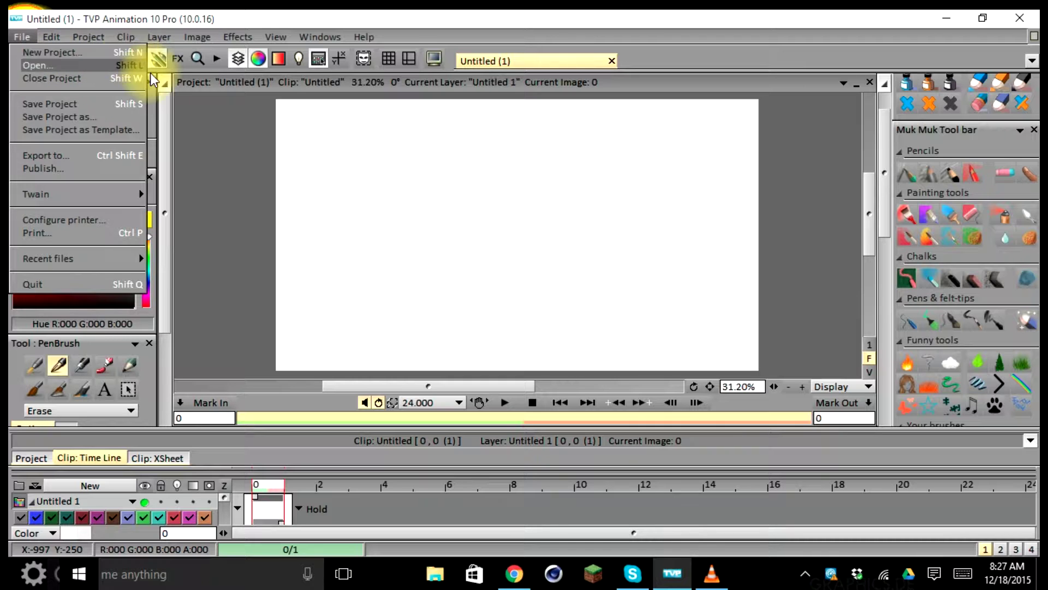
{"action": "left_click", "coordinate": [167, 93]}
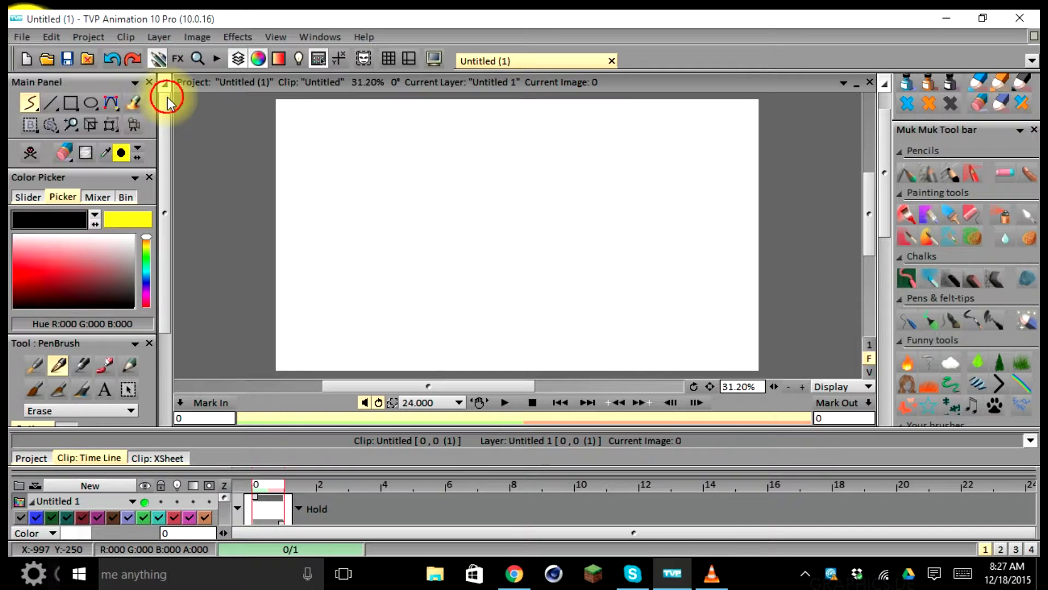
{"action": "left_click", "coordinate": [27, 58]}
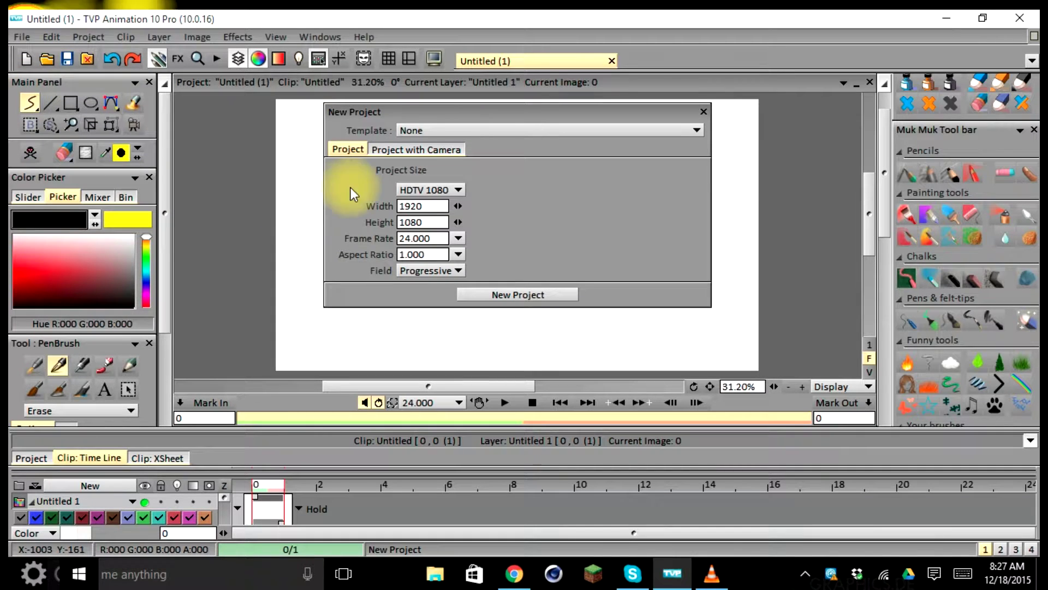
{"action": "left_click_drag", "start_coordinate": [437, 111], "coordinate": [330, 106]}
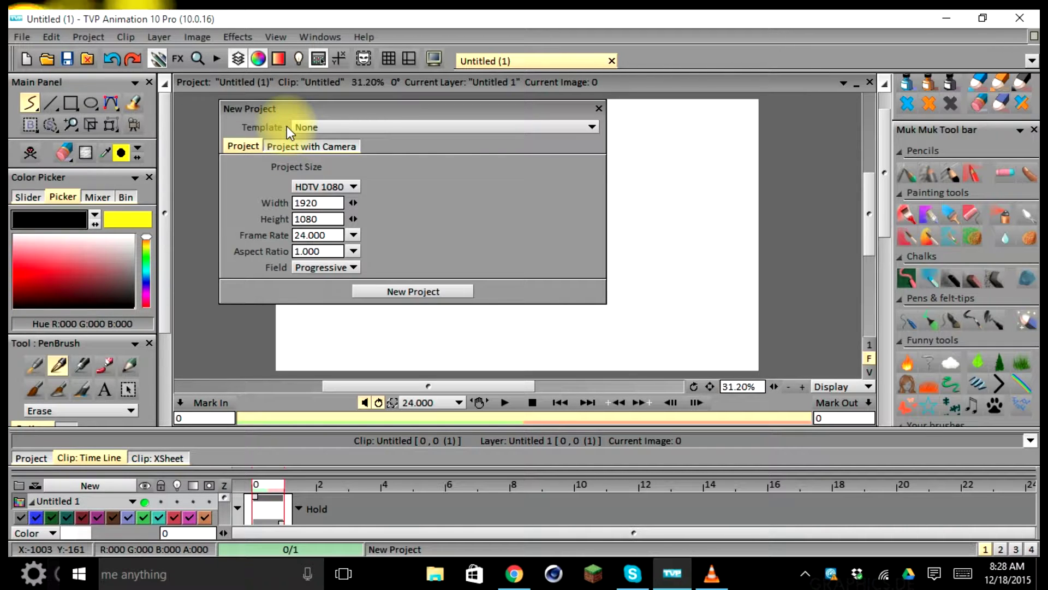
{"action": "left_click", "coordinate": [349, 128]}
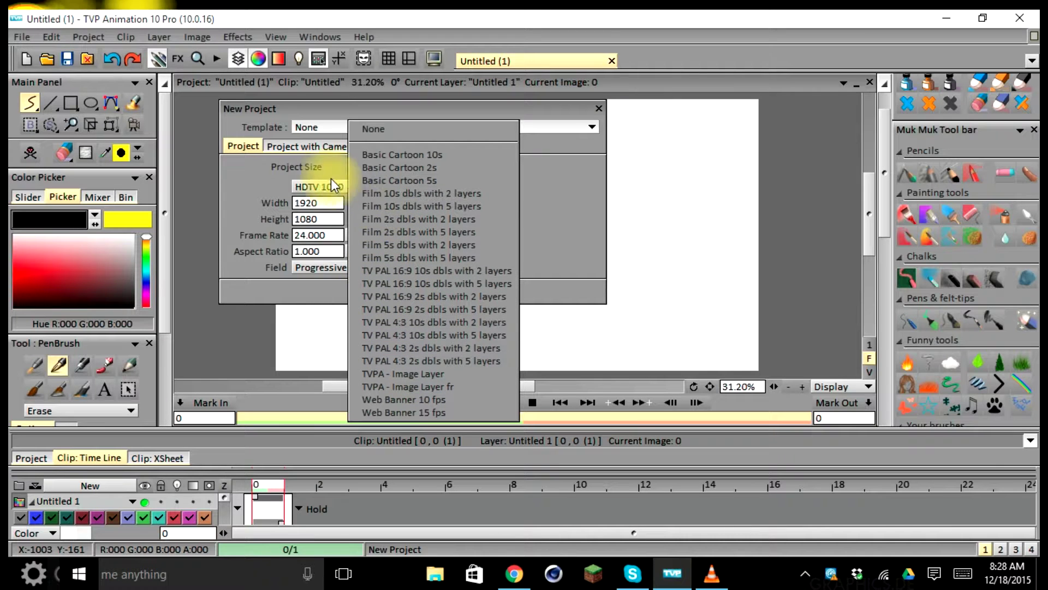
{"action": "left_click", "coordinate": [246, 172]}
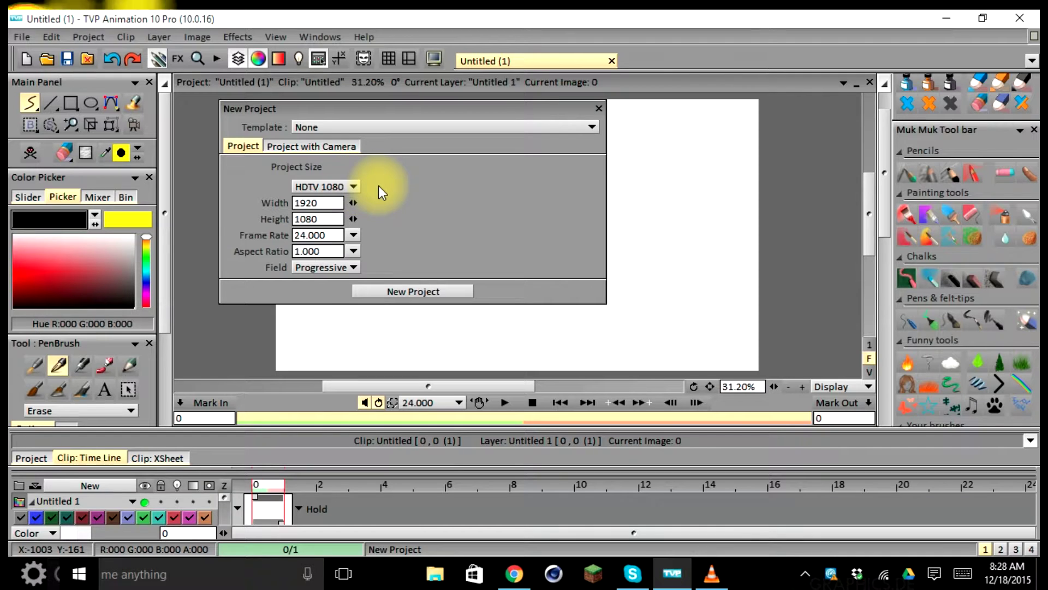
{"action": "left_click", "coordinate": [332, 189]}
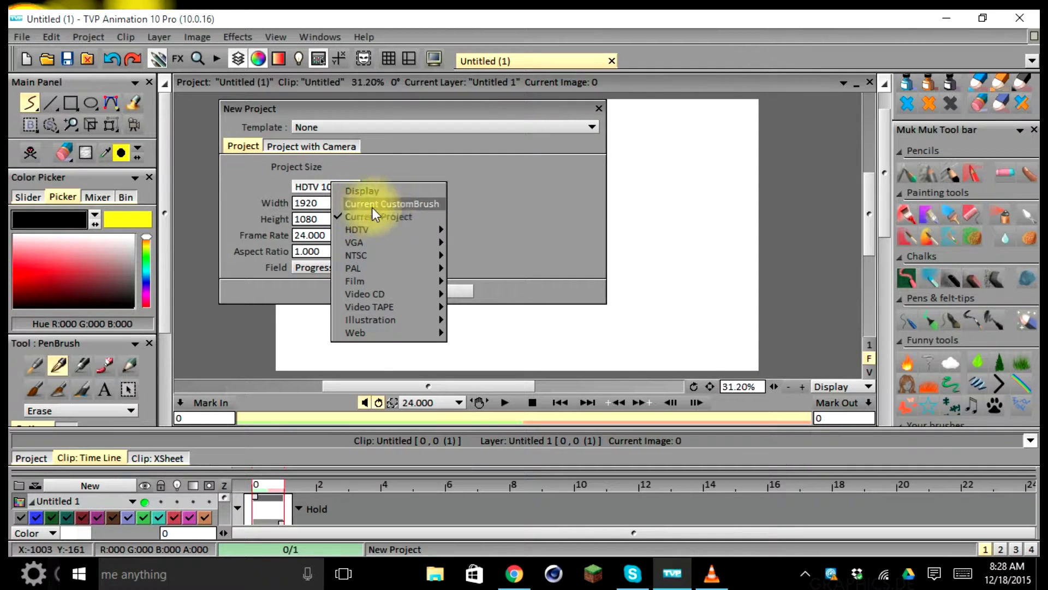
{"action": "mouse_move", "coordinate": [350, 235]}
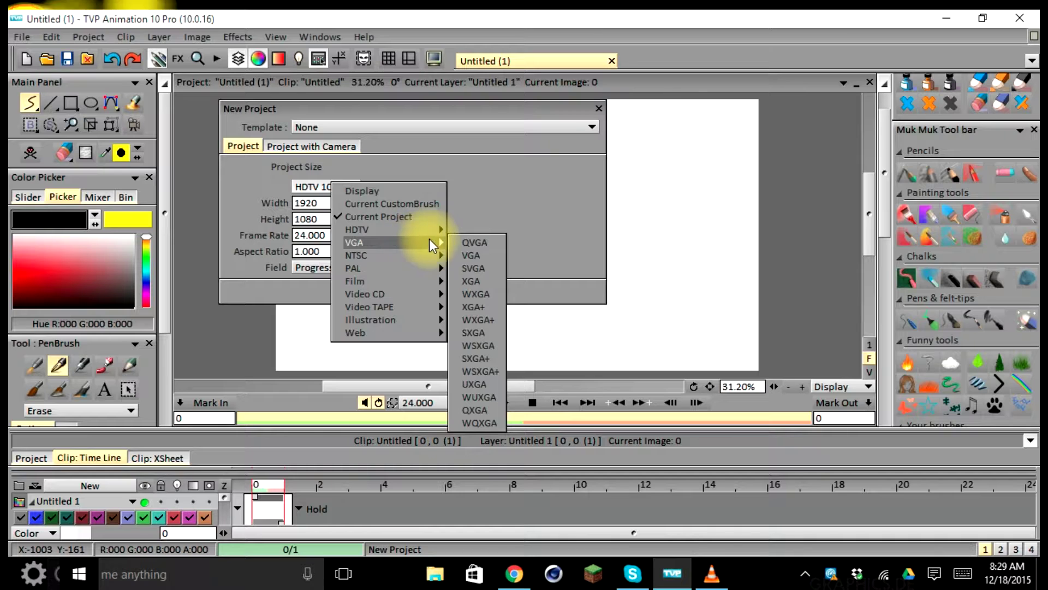
{"action": "mouse_move", "coordinate": [435, 256]}
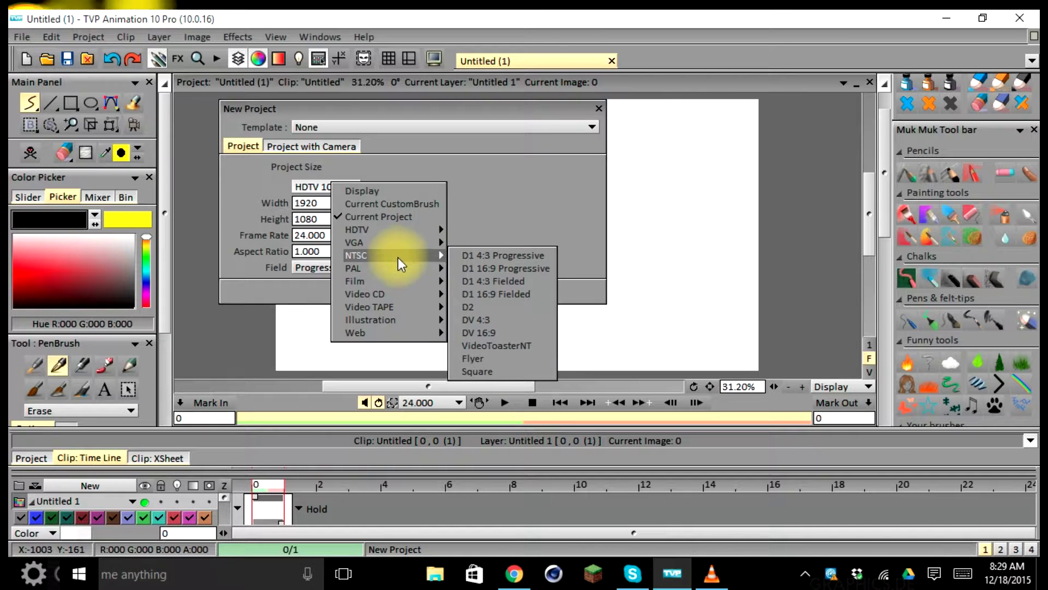
{"action": "left_click", "coordinate": [245, 206]}
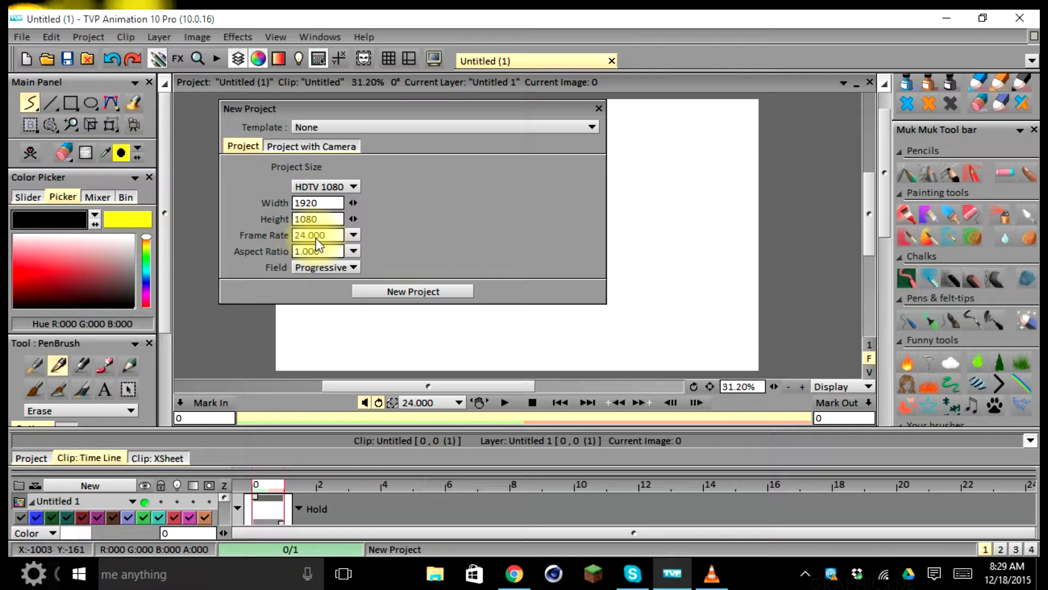
{"action": "left_click", "coordinate": [350, 235]}
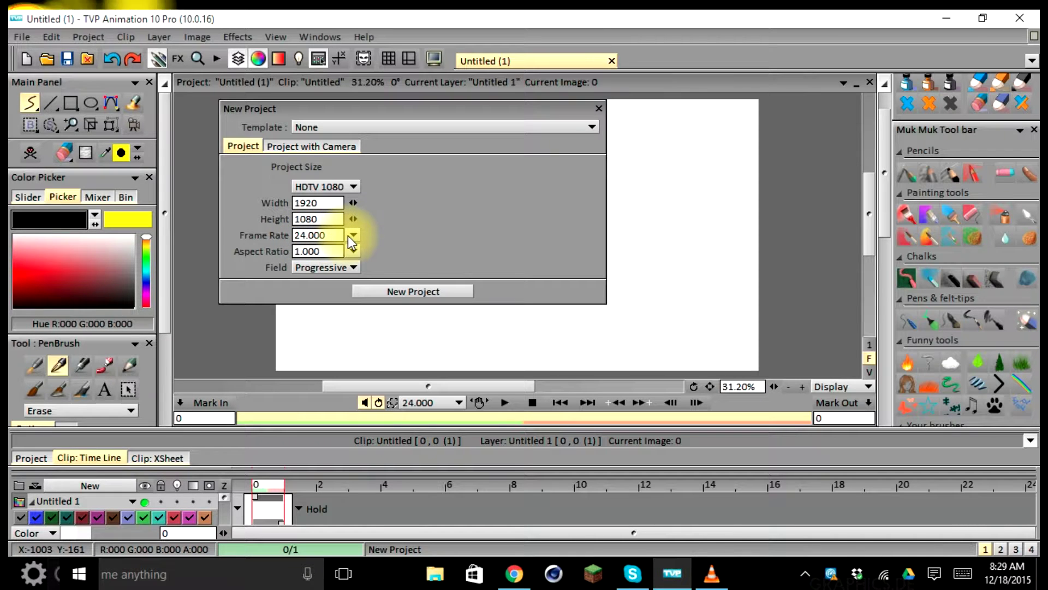
{"action": "left_click", "coordinate": [351, 235]}
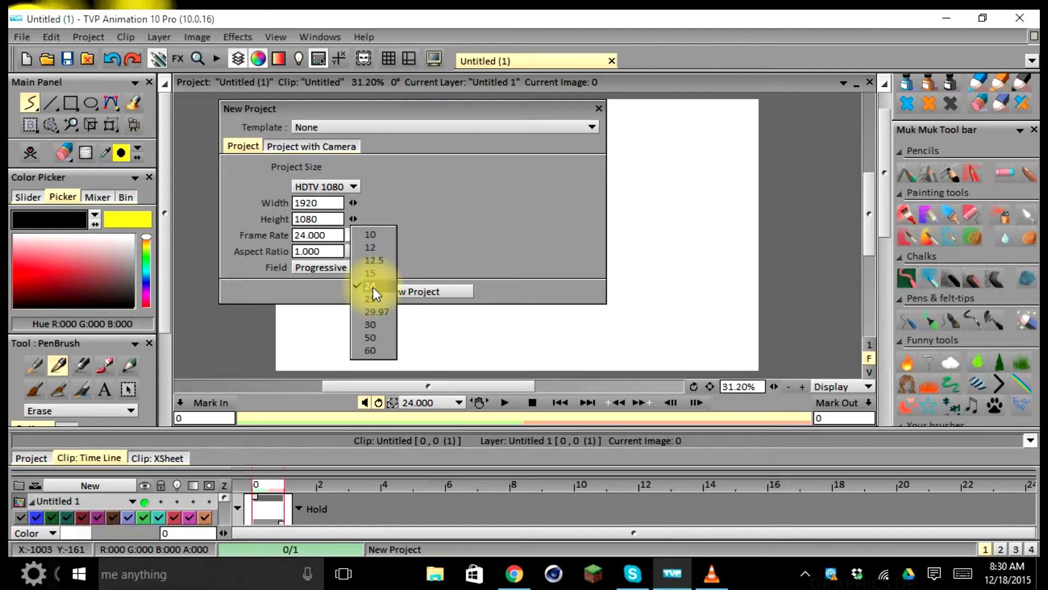
{"action": "left_click", "coordinate": [415, 271]}
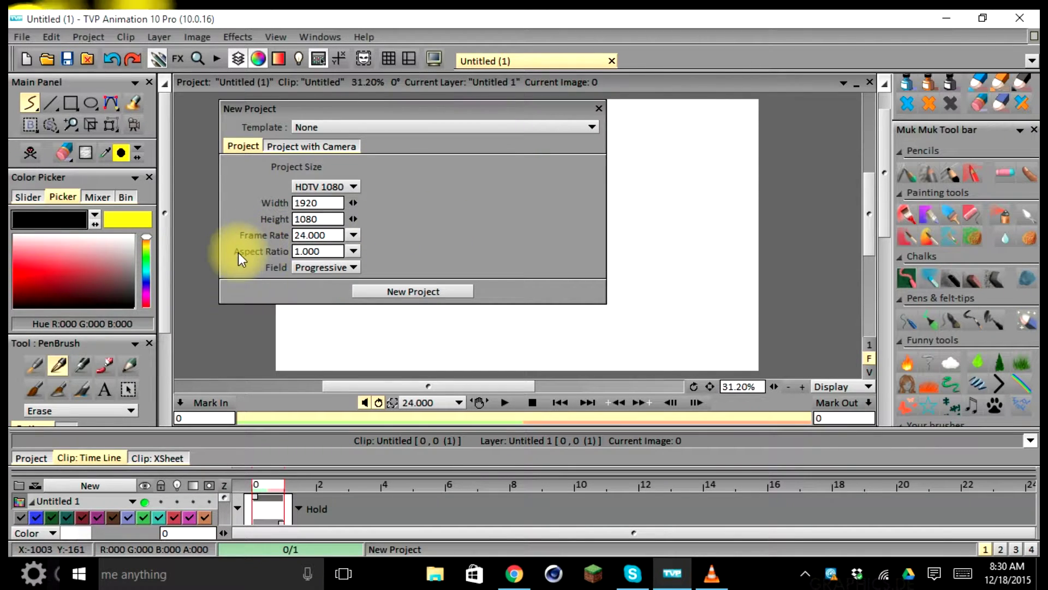
Keep the pixel aspect ratio at Square and the field order at Progressive
{"action": "left_click", "coordinate": [356, 251]}
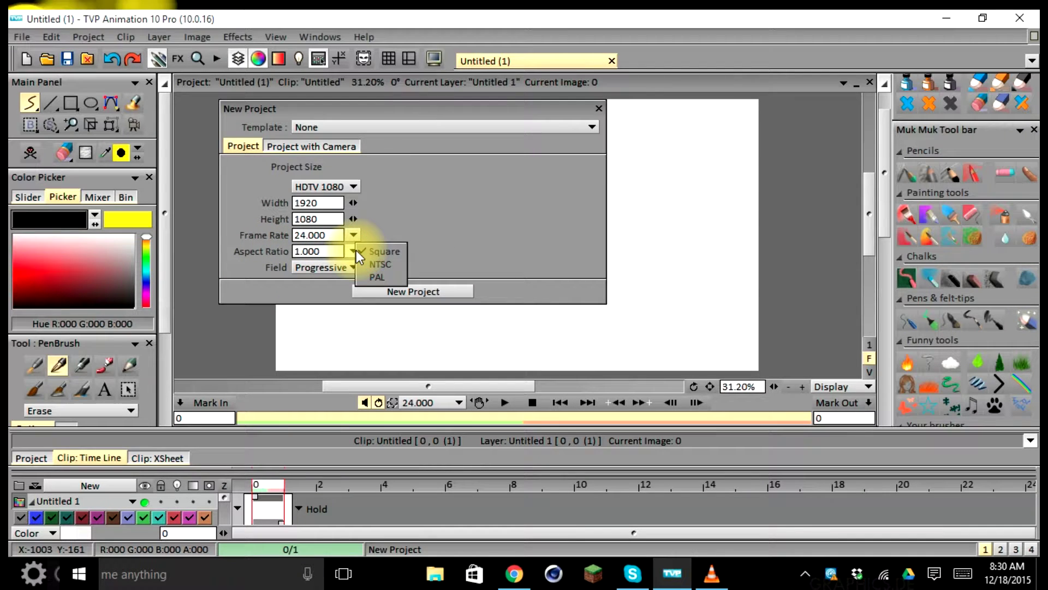
{"action": "left_click", "coordinate": [430, 245]}
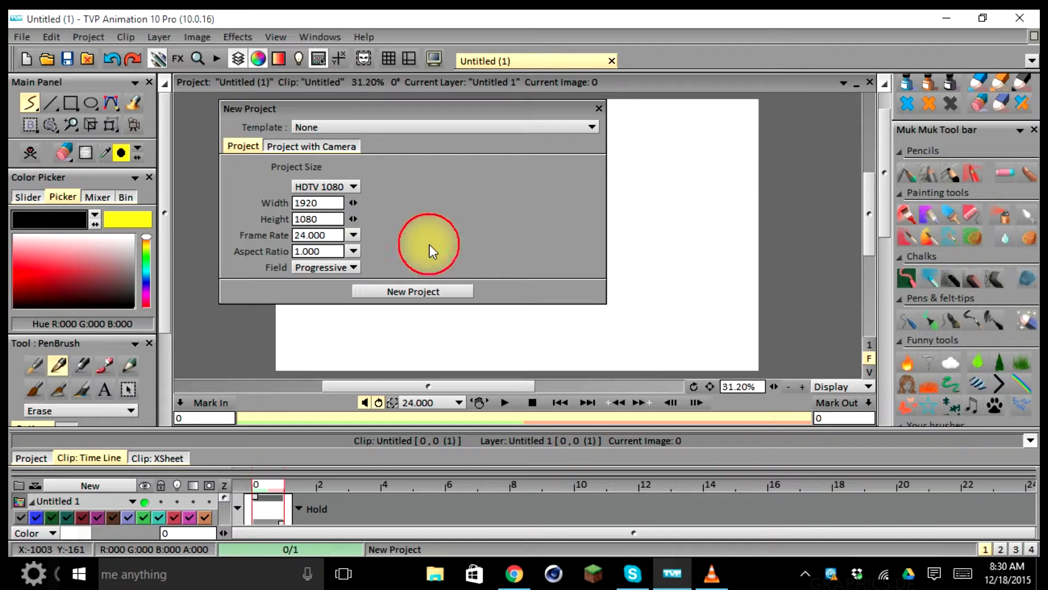
{"action": "left_click", "coordinate": [308, 265]}
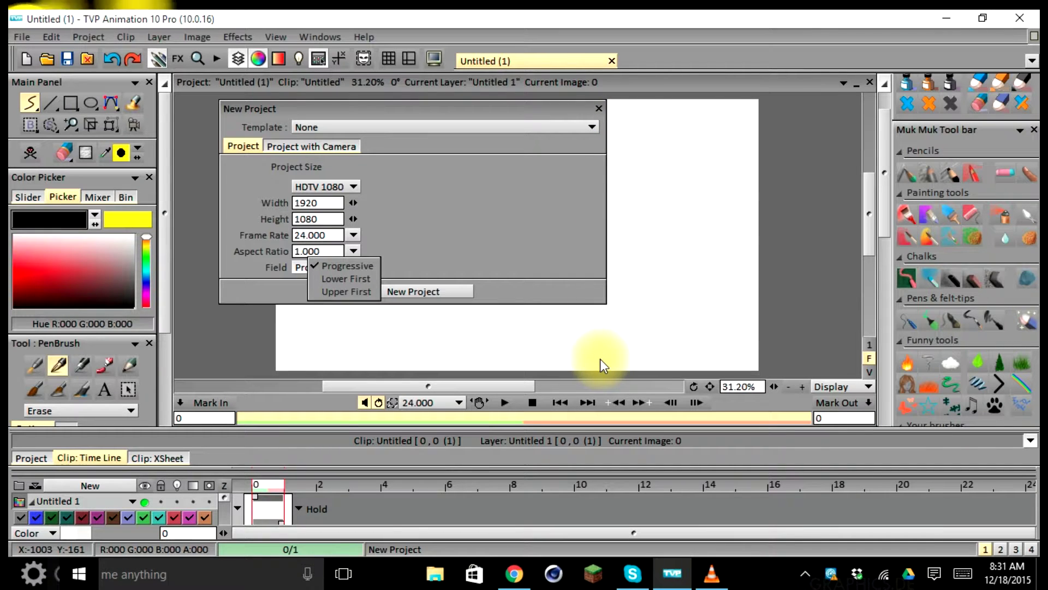
{"action": "left_click", "coordinate": [673, 260]}
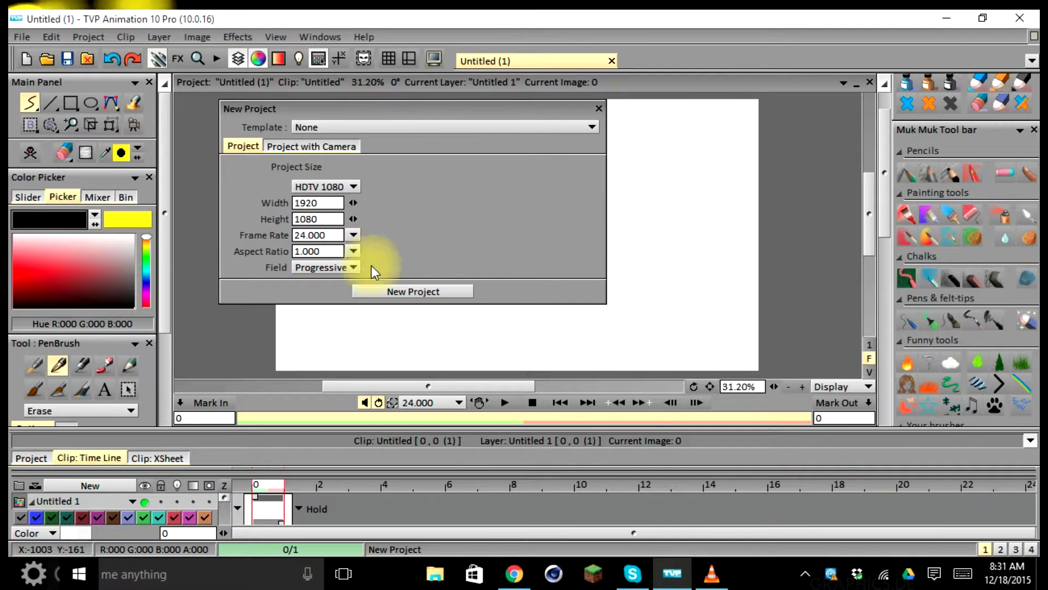
{"action": "left_click", "coordinate": [422, 289]}
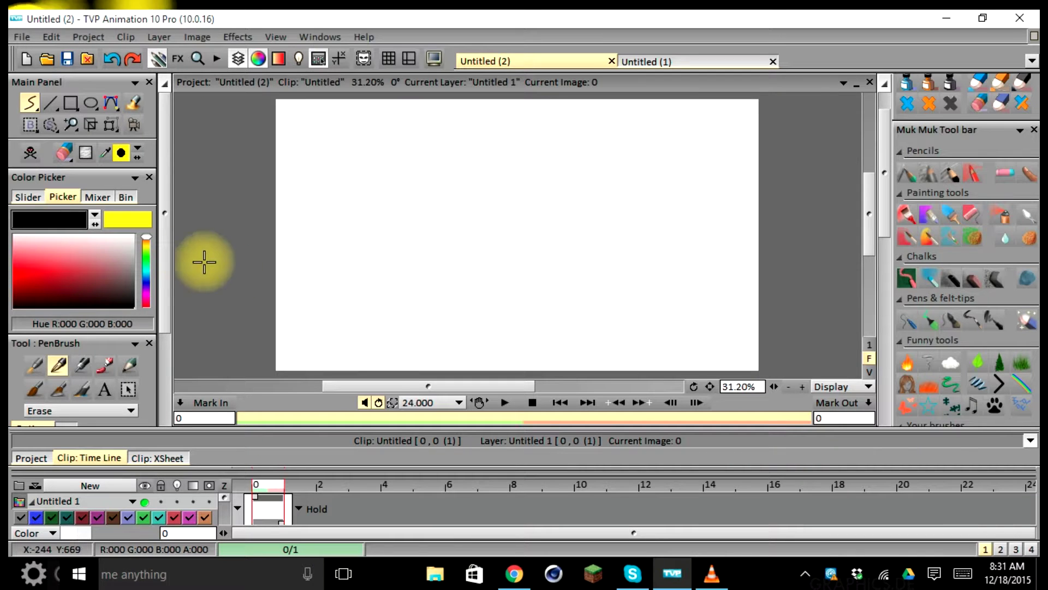
{"action": "left_click_drag", "start_coordinate": [166, 236], "coordinate": [163, 251]}
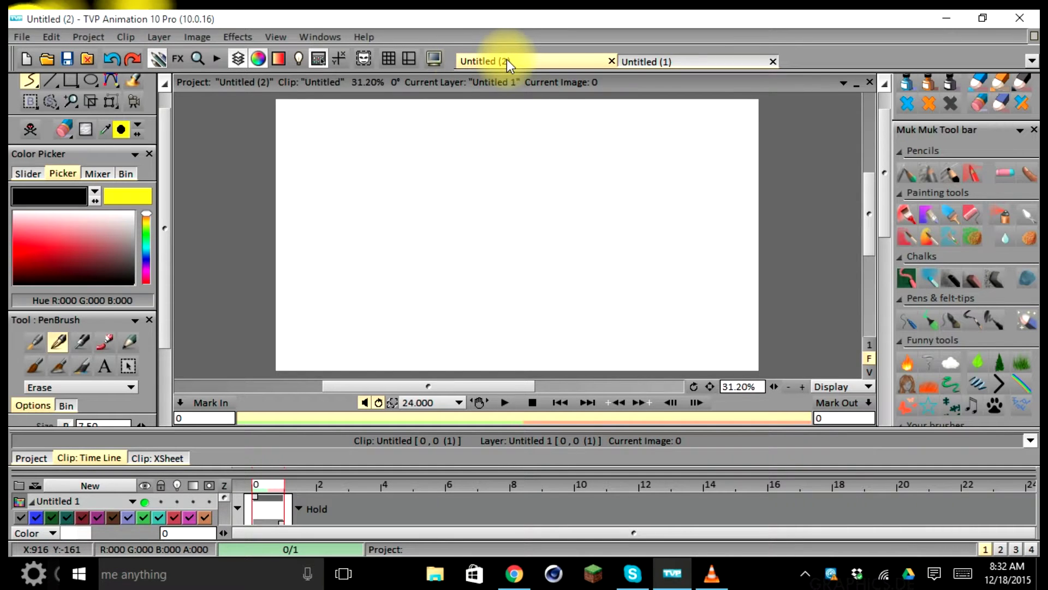
Choose CustomBrush from the recent tools and paint a faint test stroke on the canvas
{"action": "mouse_move", "coordinate": [506, 63]}
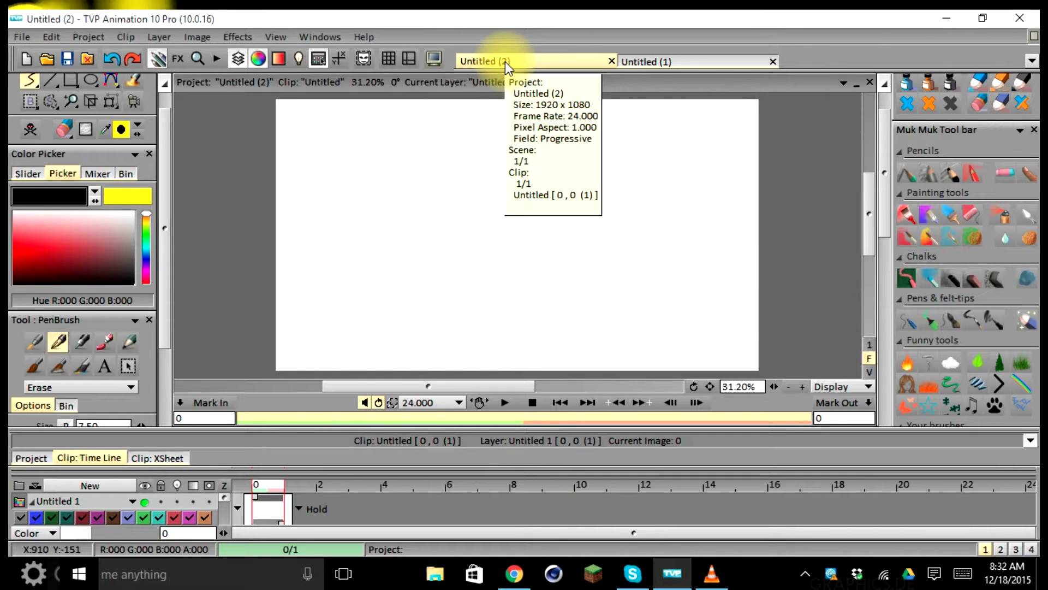
{"action": "mouse_move", "coordinate": [643, 60]}
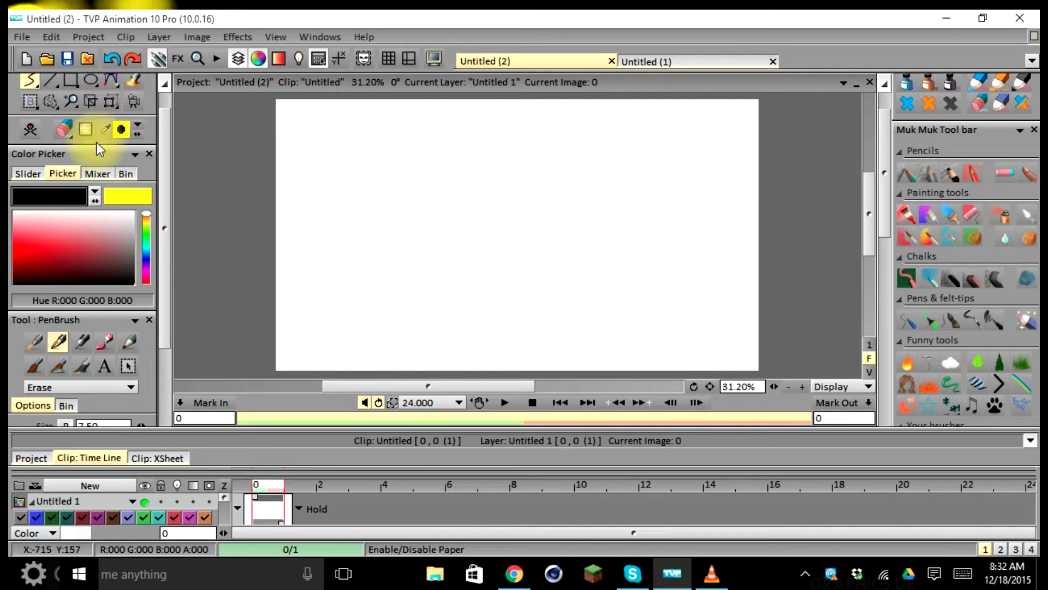
{"action": "left_click", "coordinate": [76, 118]}
{"action": "left_click", "coordinate": [80, 134]}
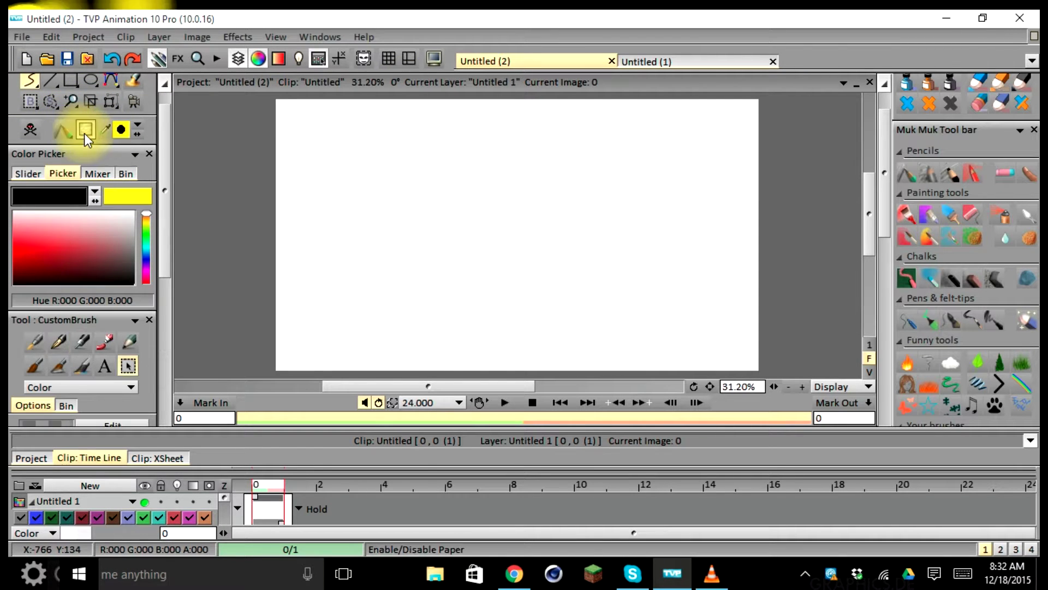
{"action": "mouse_move", "coordinate": [356, 179]}
{"action": "left_mouse_down"}
{"action": "mouse_move", "coordinate": [403, 175]}
{"action": "mouse_move", "coordinate": [396, 188]}
{"action": "left_mouse_up"}
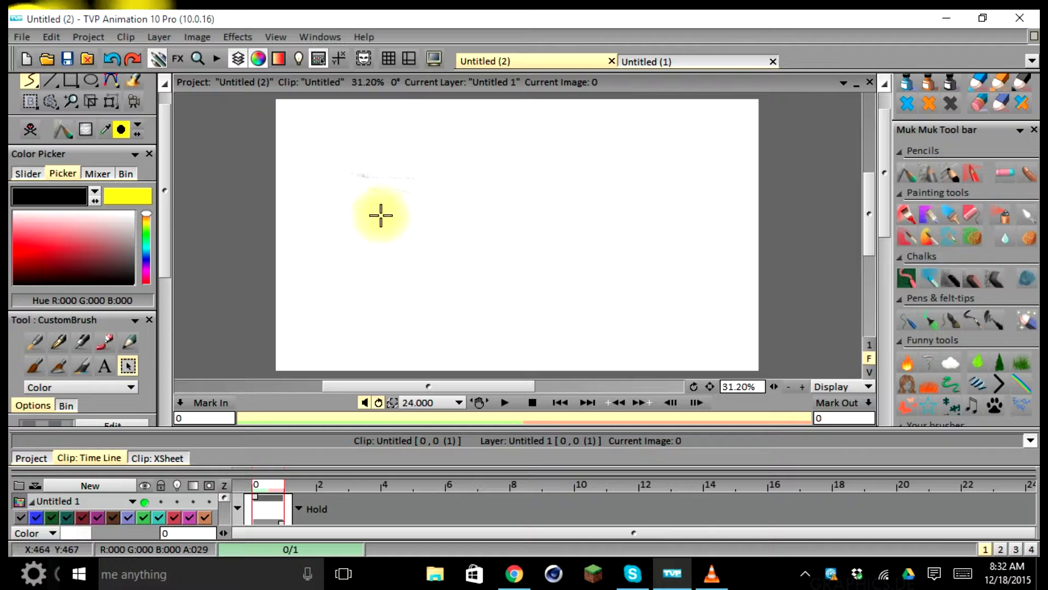
Undo the test stroke in Untitled (2), then bring up the Untitled (1) project
{"action": "left_click", "coordinate": [635, 59]}
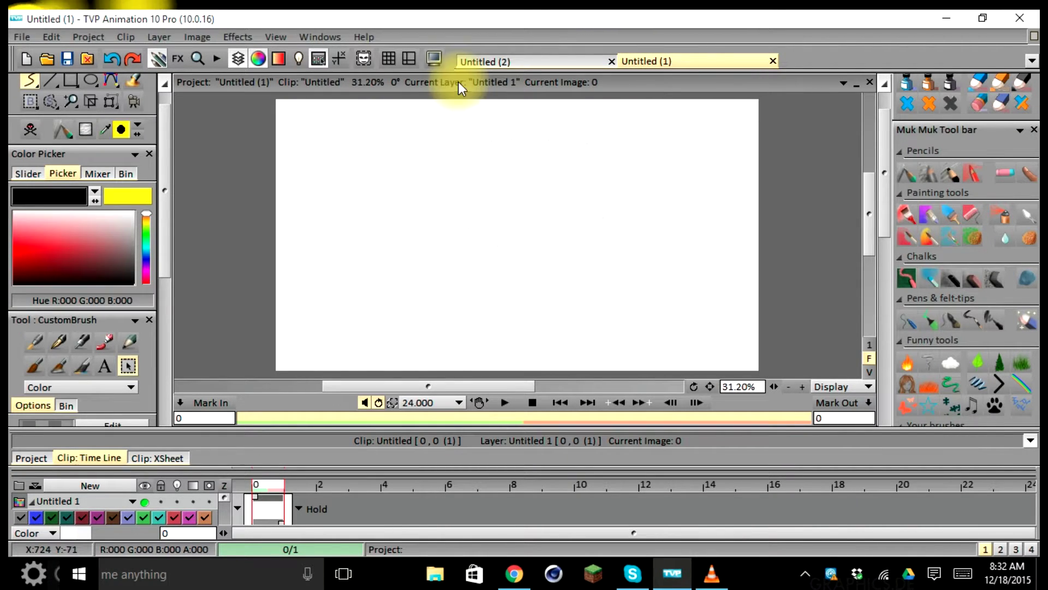
{"action": "left_click", "coordinate": [484, 61]}
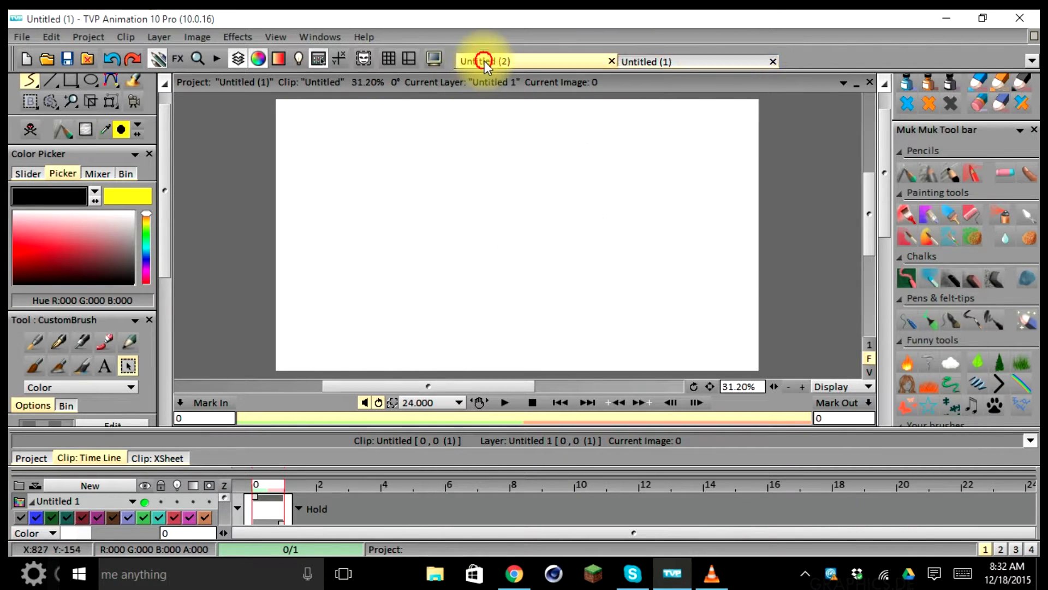
{"action": "left_click", "coordinate": [114, 62]}
{"action": "left_click", "coordinate": [636, 59]}
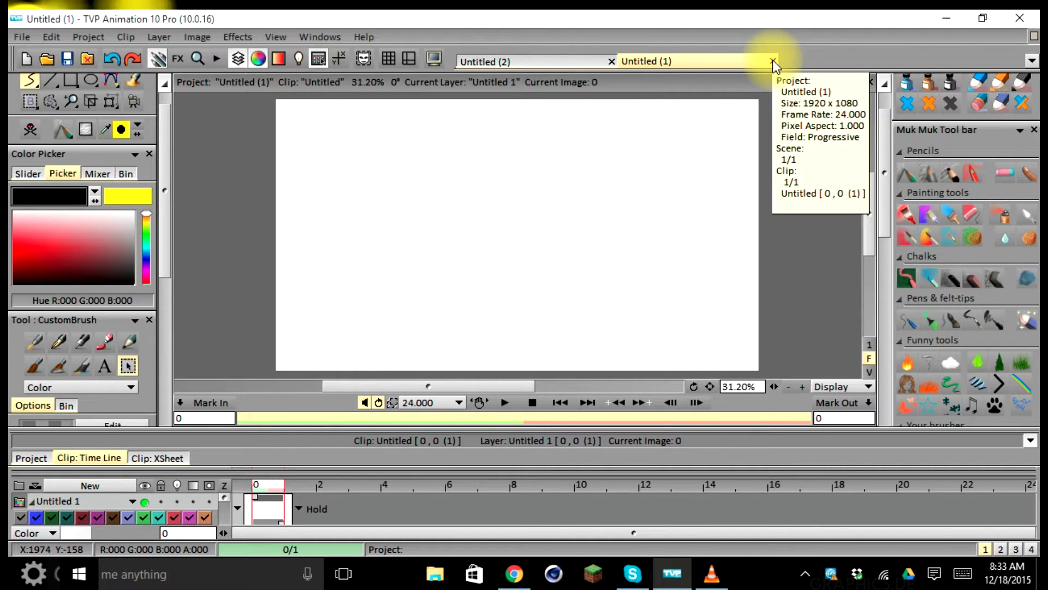
Activate the Untitled (2) project tab and close it
{"action": "left_click", "coordinate": [589, 62]}
{"action": "left_click", "coordinate": [609, 61]}
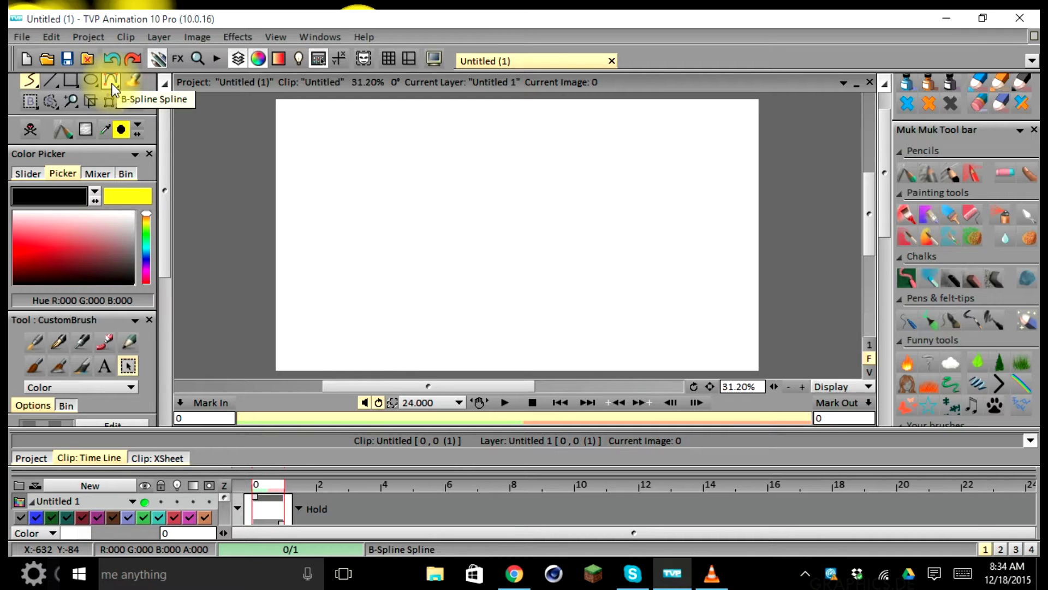
{"action": "scroll", "coordinate": [112, 84], "scroll_direction": "up", "scroll_amount": 1}
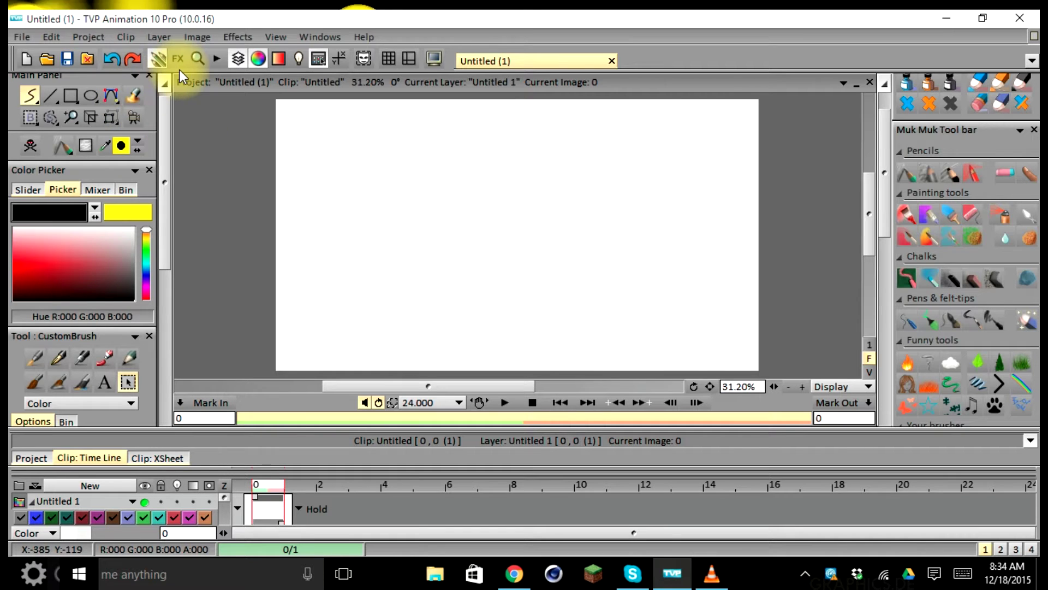
Try InLine Help at Off and Short, finally setting it to Full
{"action": "left_click", "coordinate": [361, 37]}
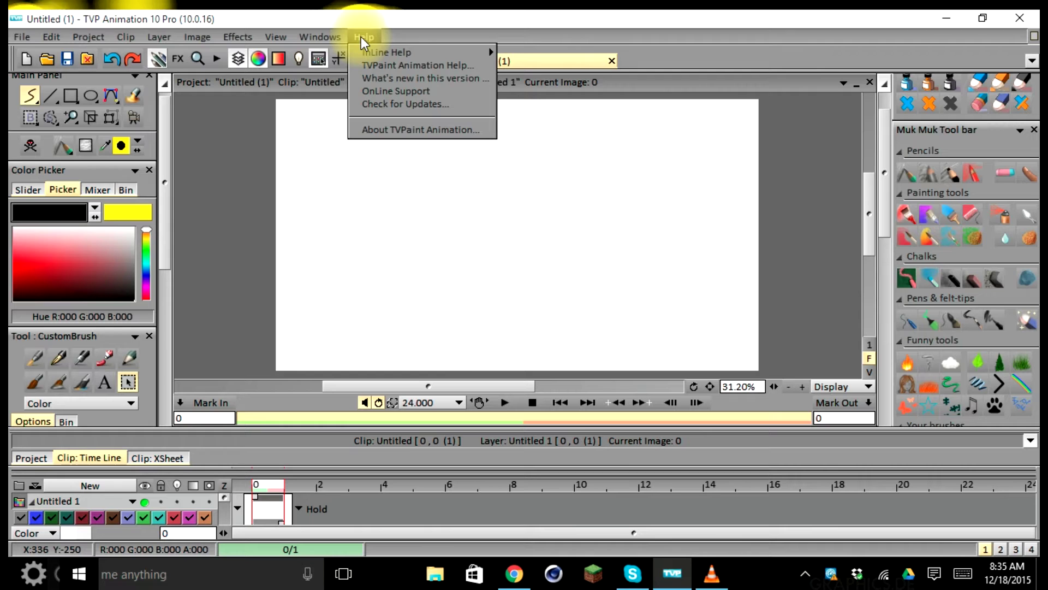
{"action": "mouse_move", "coordinate": [363, 52]}
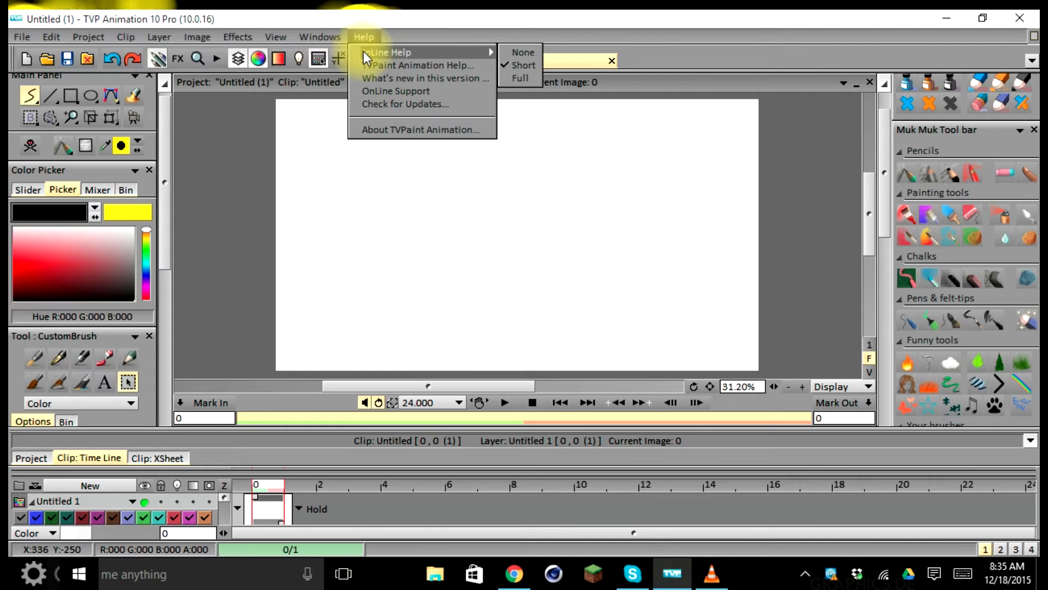
{"action": "left_click", "coordinate": [520, 52]}
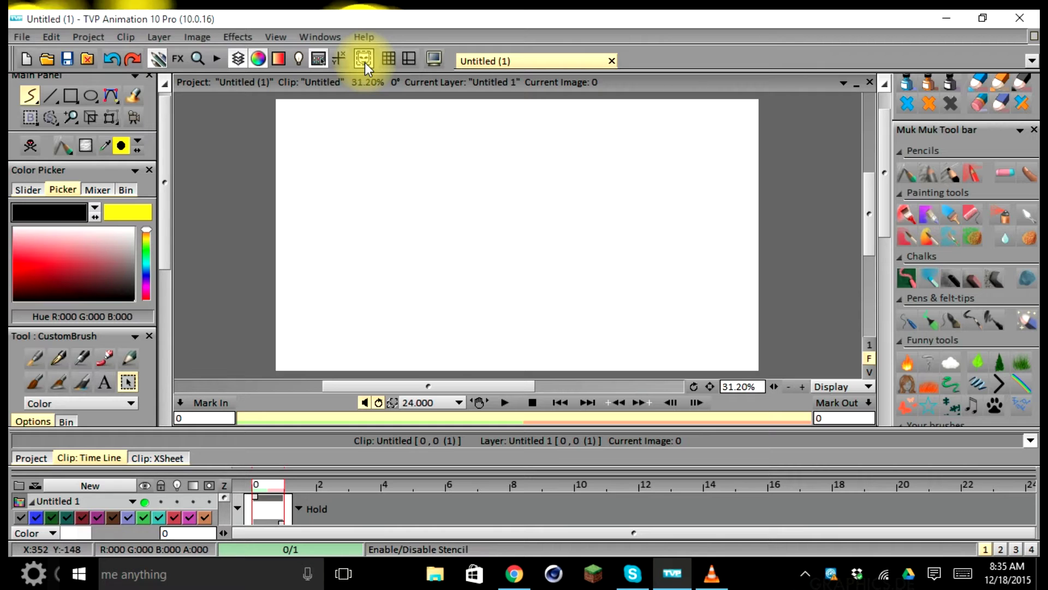
{"action": "left_click", "coordinate": [356, 36]}
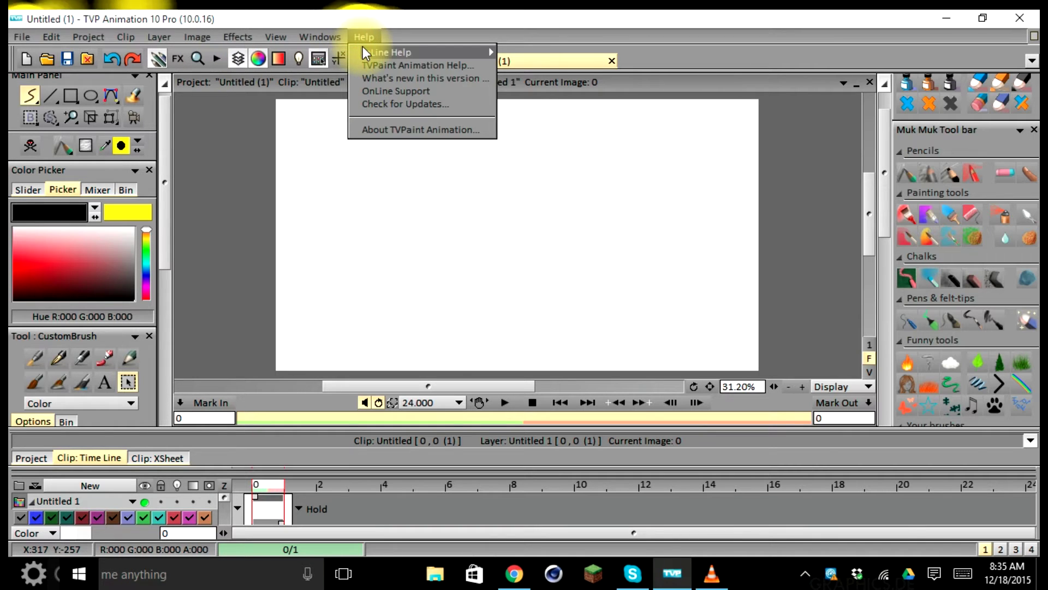
{"action": "mouse_move", "coordinate": [494, 48]}
{"action": "left_click", "coordinate": [511, 66]}
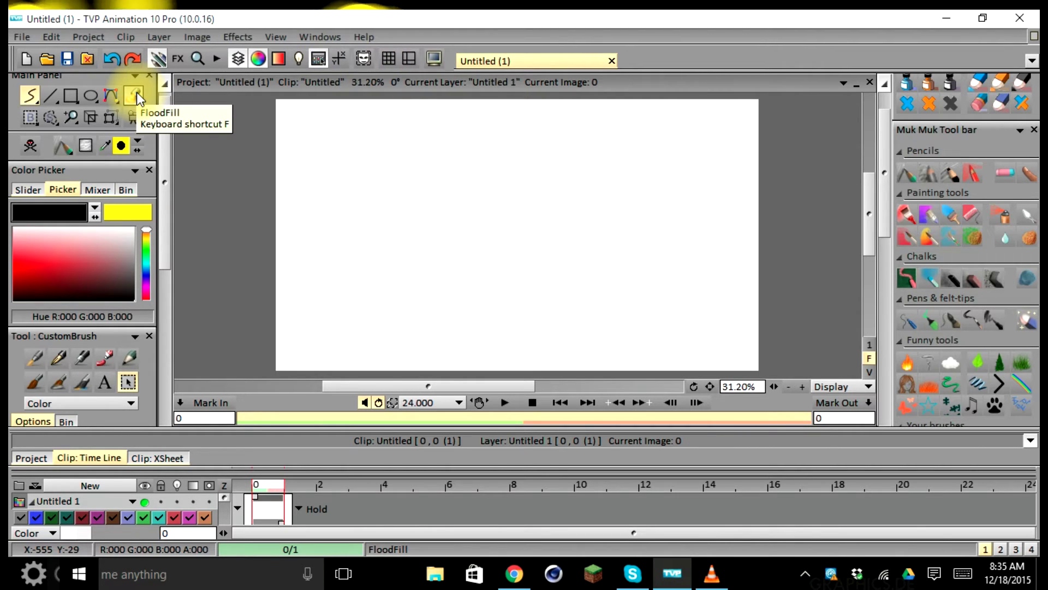
{"action": "left_click", "coordinate": [365, 37]}
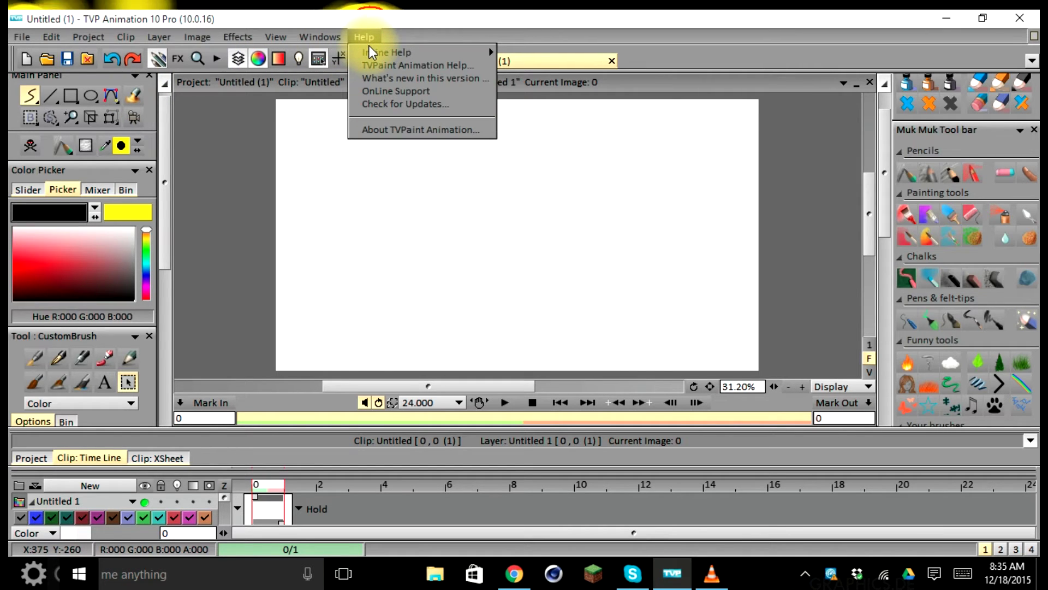
{"action": "mouse_move", "coordinate": [369, 48]}
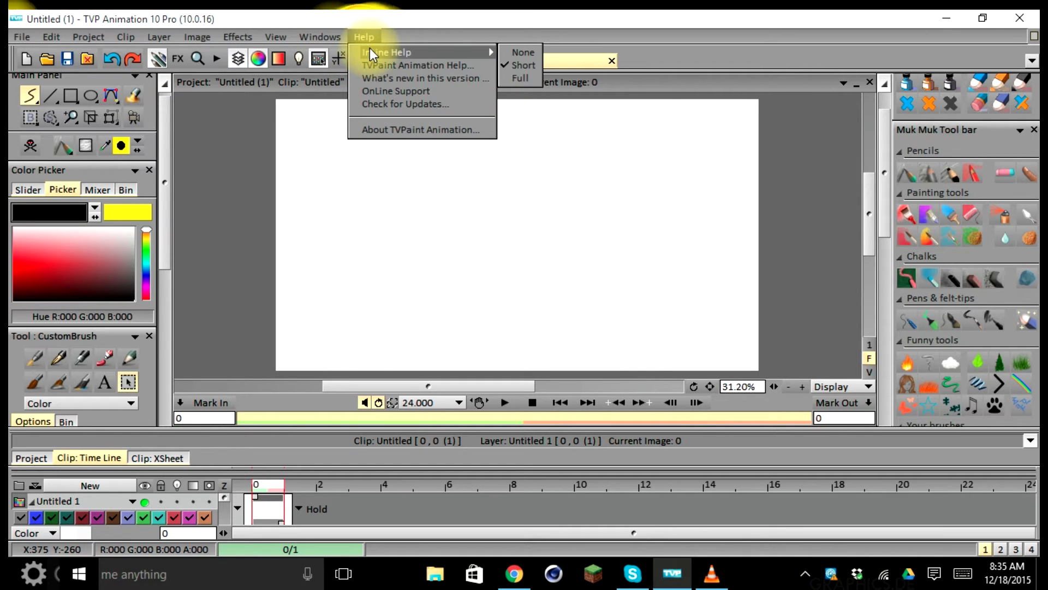
{"action": "left_click", "coordinate": [516, 75]}
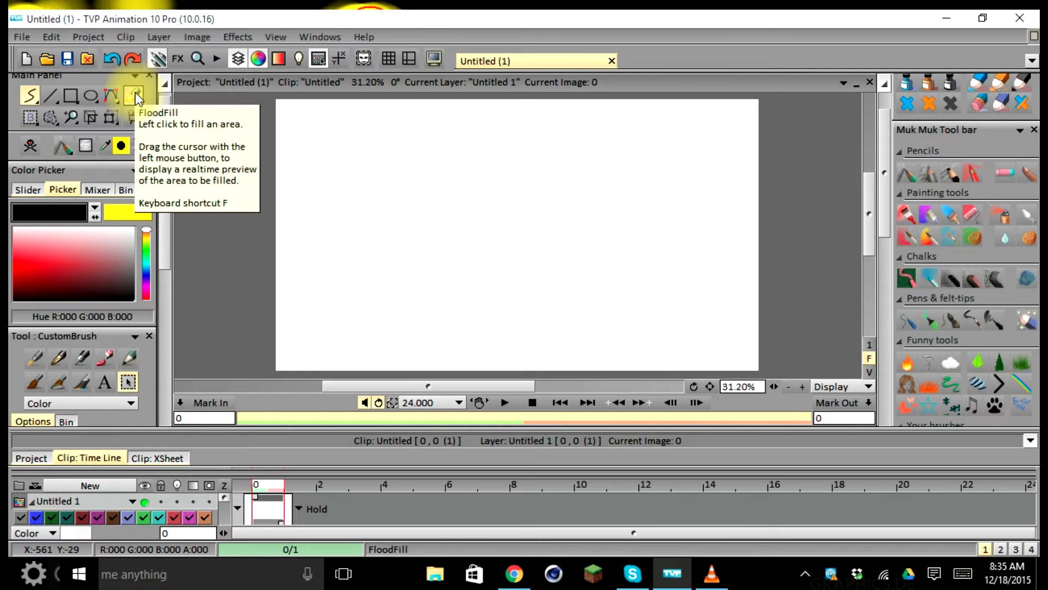
{"action": "left_click", "coordinate": [356, 38]}
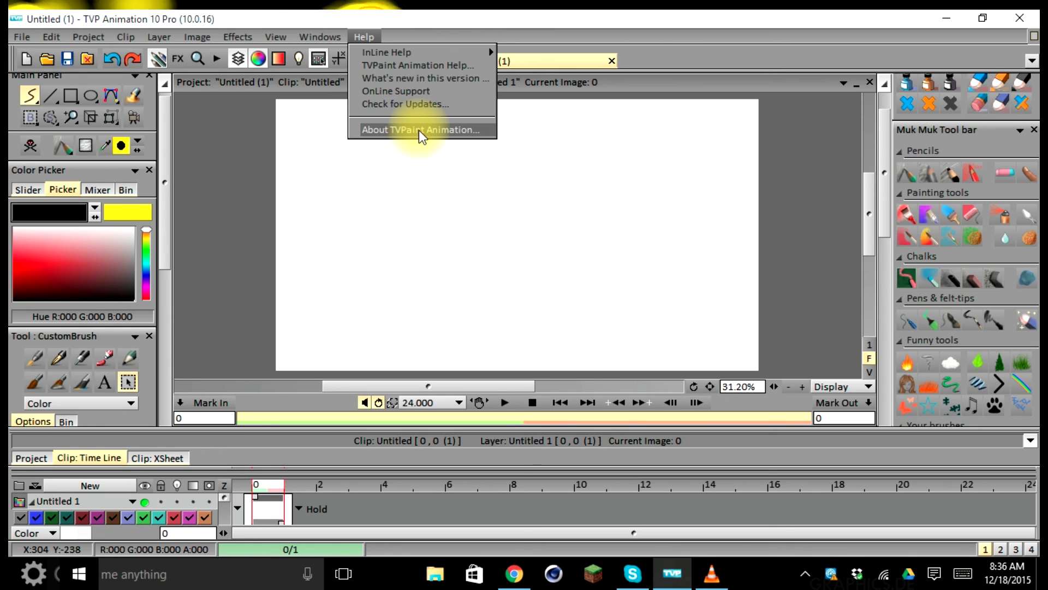
{"action": "left_click", "coordinate": [268, 131]}
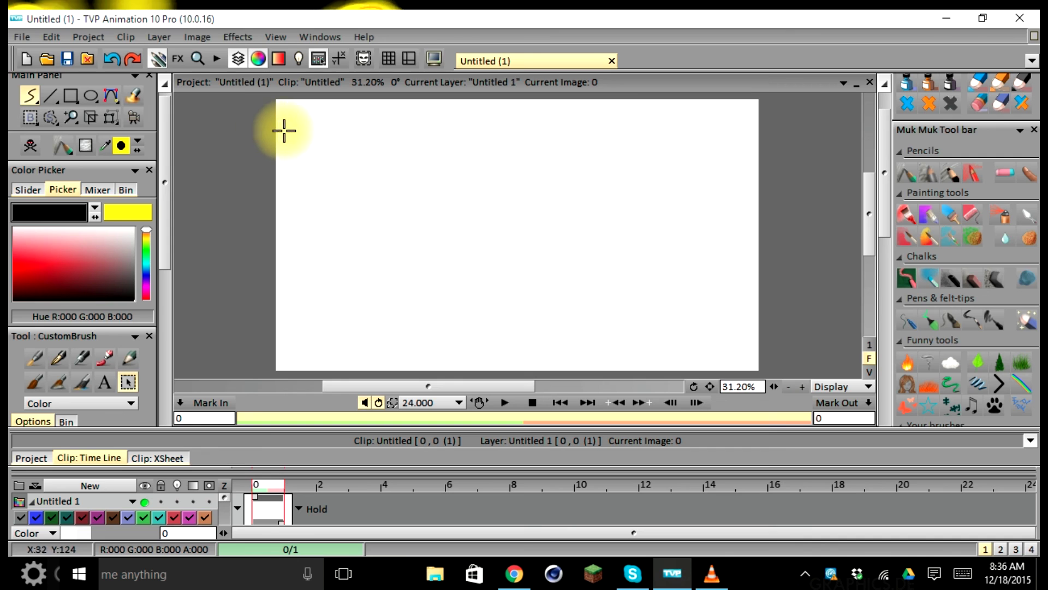